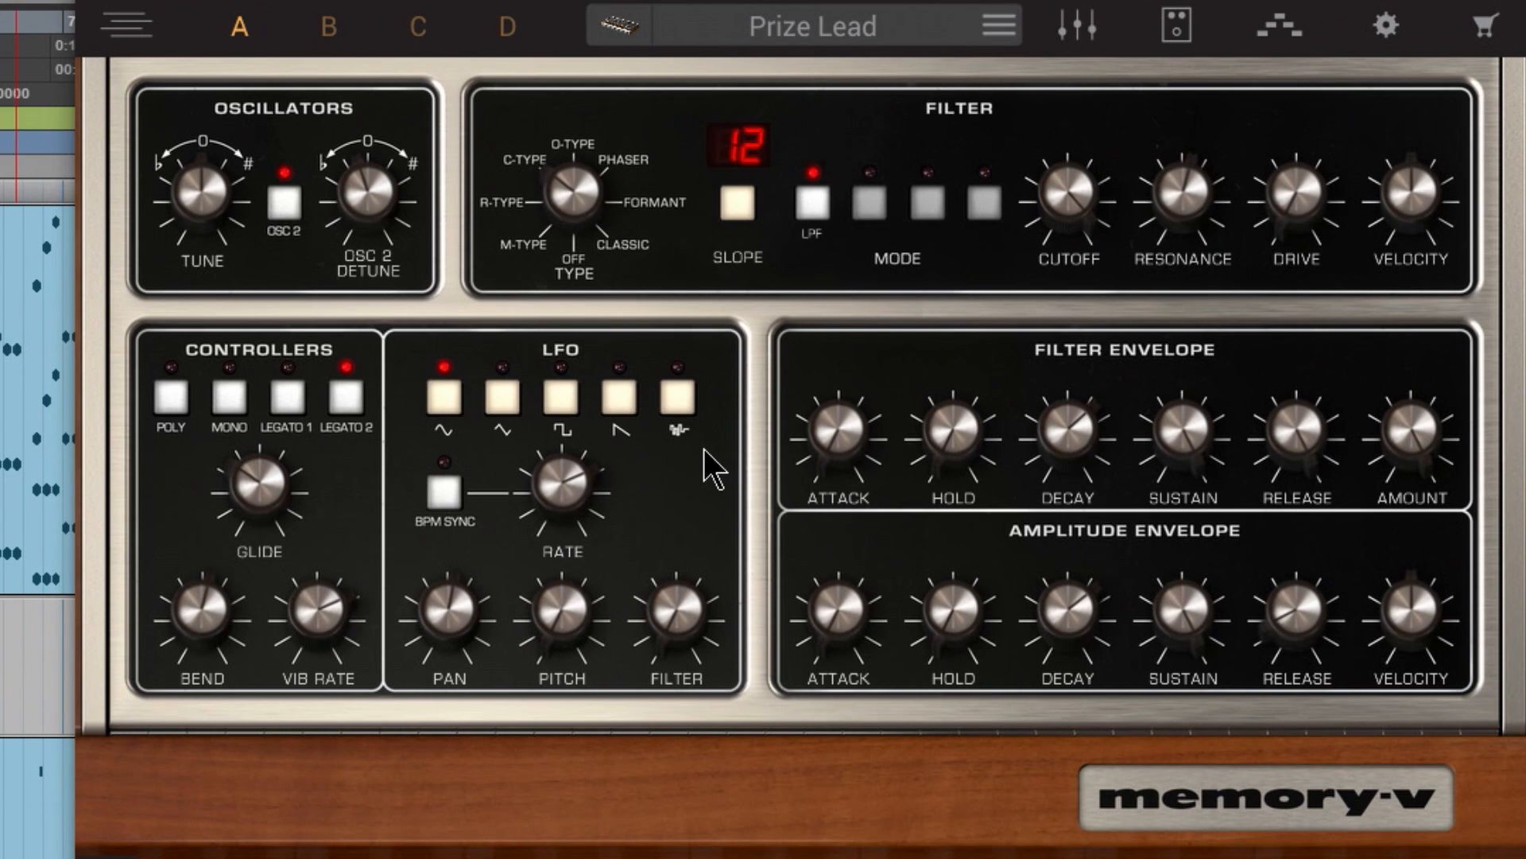
Step: Detune the Memory-V oscillator TUNE knob so the Prize Lead preset shows an asterisk
left_click_drag(201, 173, 217, 215)
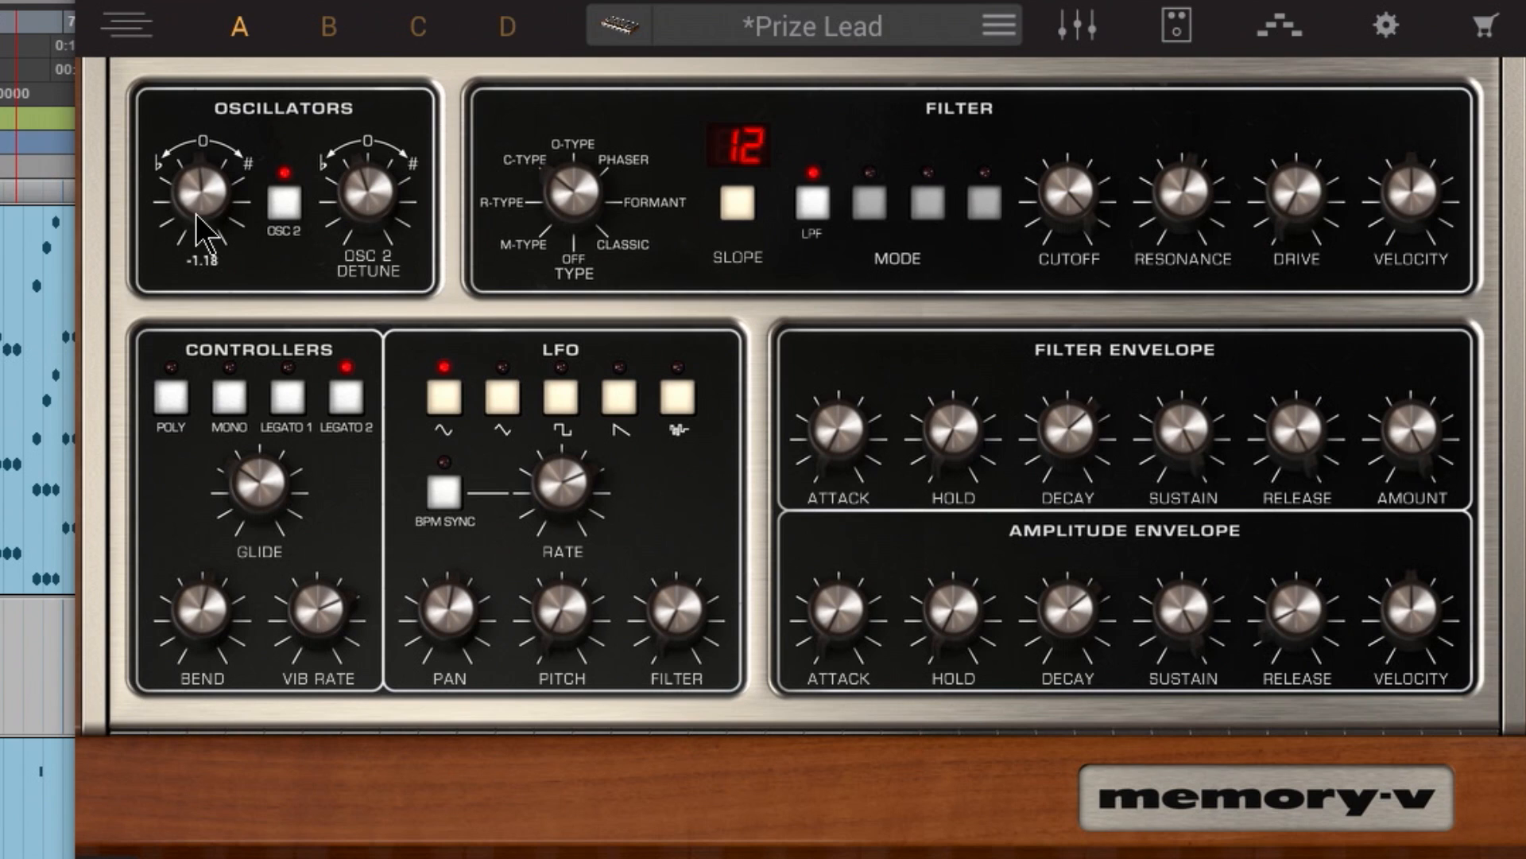
left_click_drag(385, 220, 399, 173)
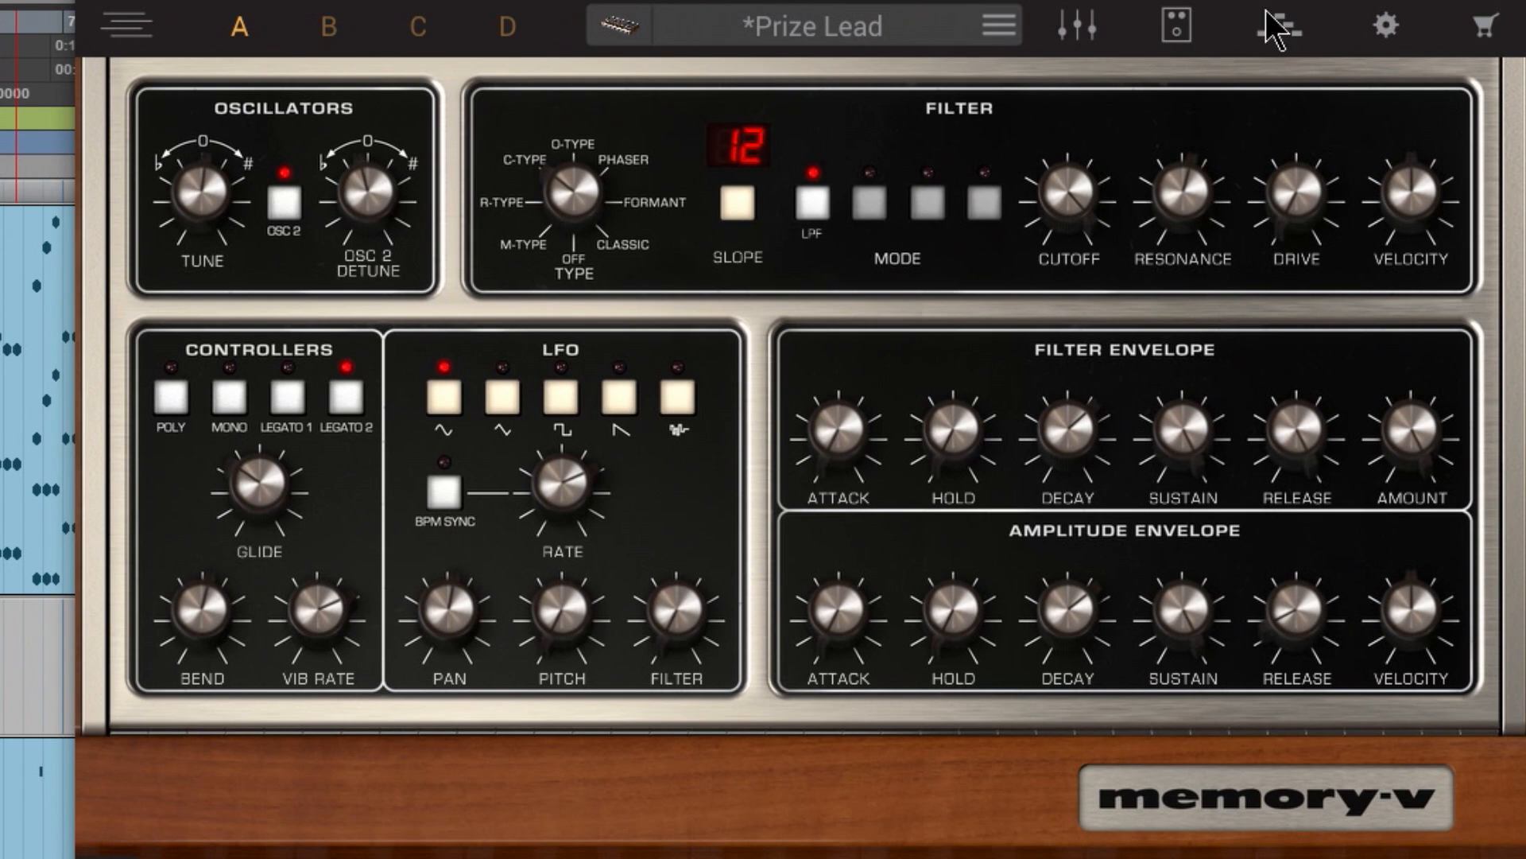
Step: Show the preset browser with the Memory-V filter cleared so every synth's presets are listed
left_click(621, 27)
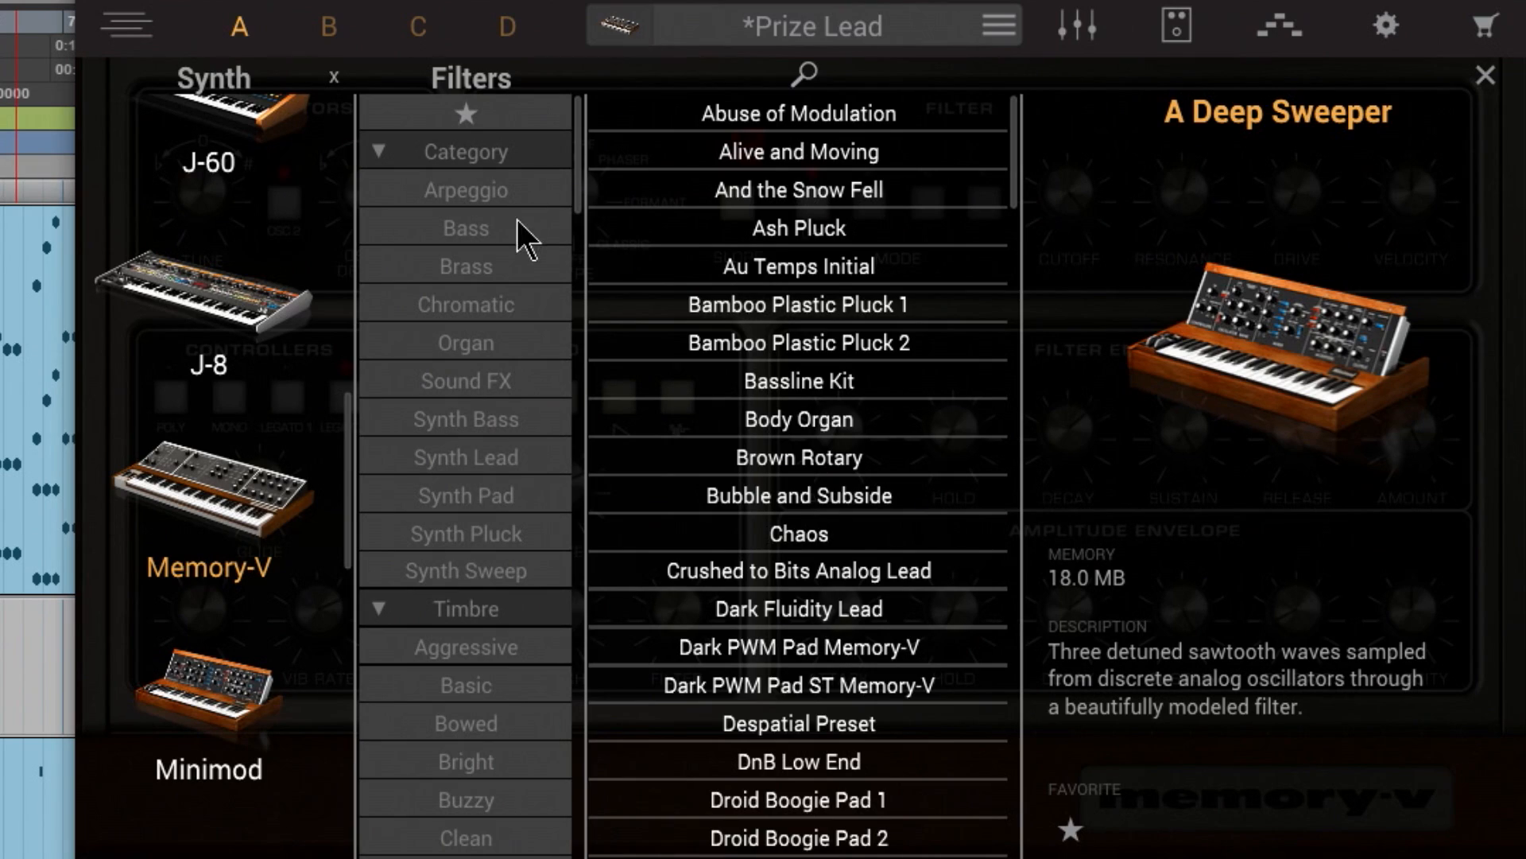
left_click(203, 528)
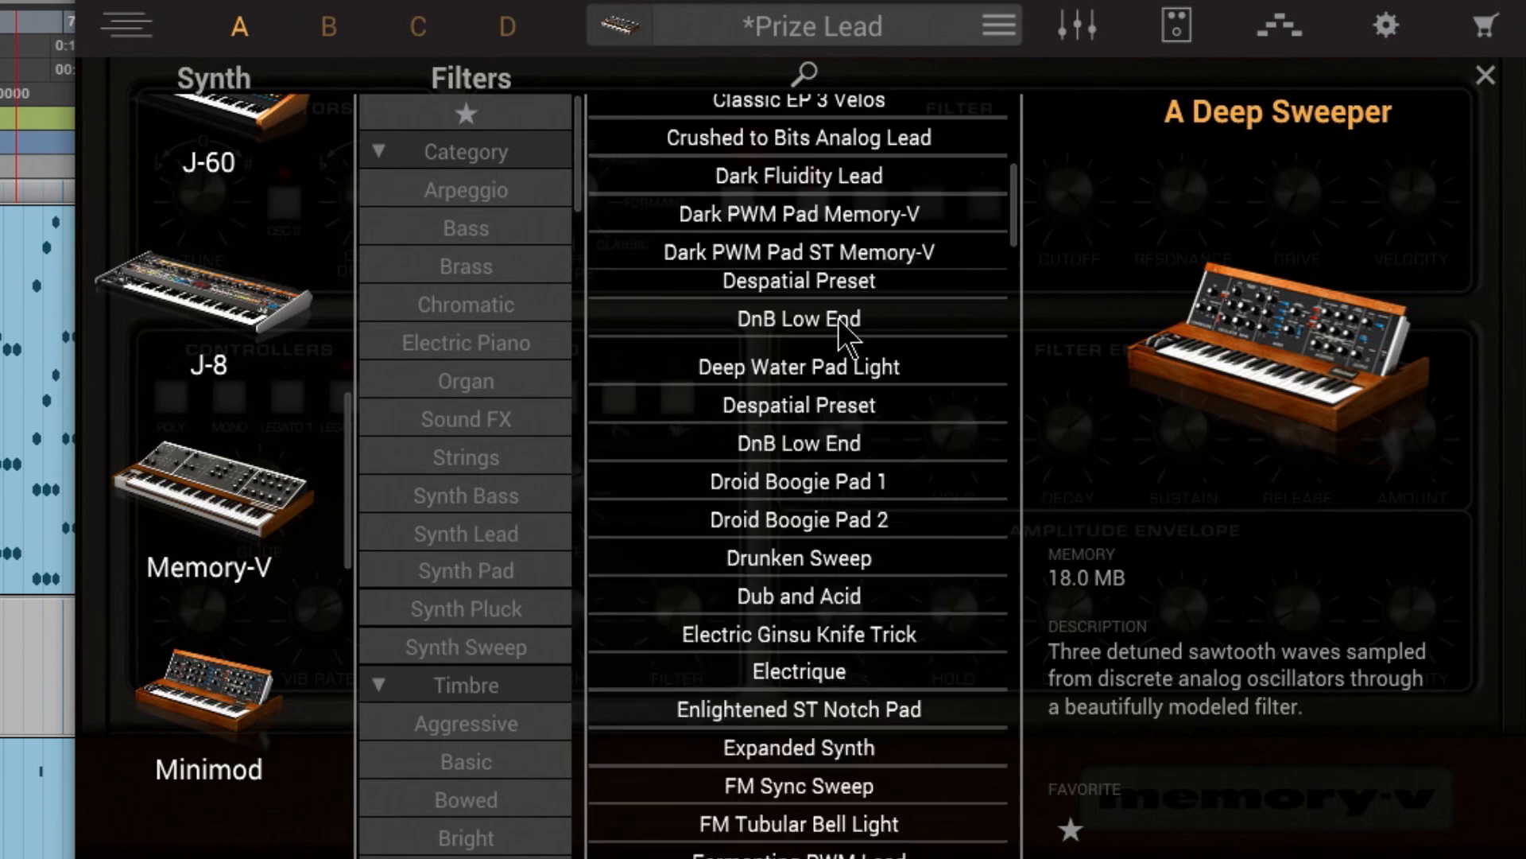
scroll(834, 443, "down", 5)
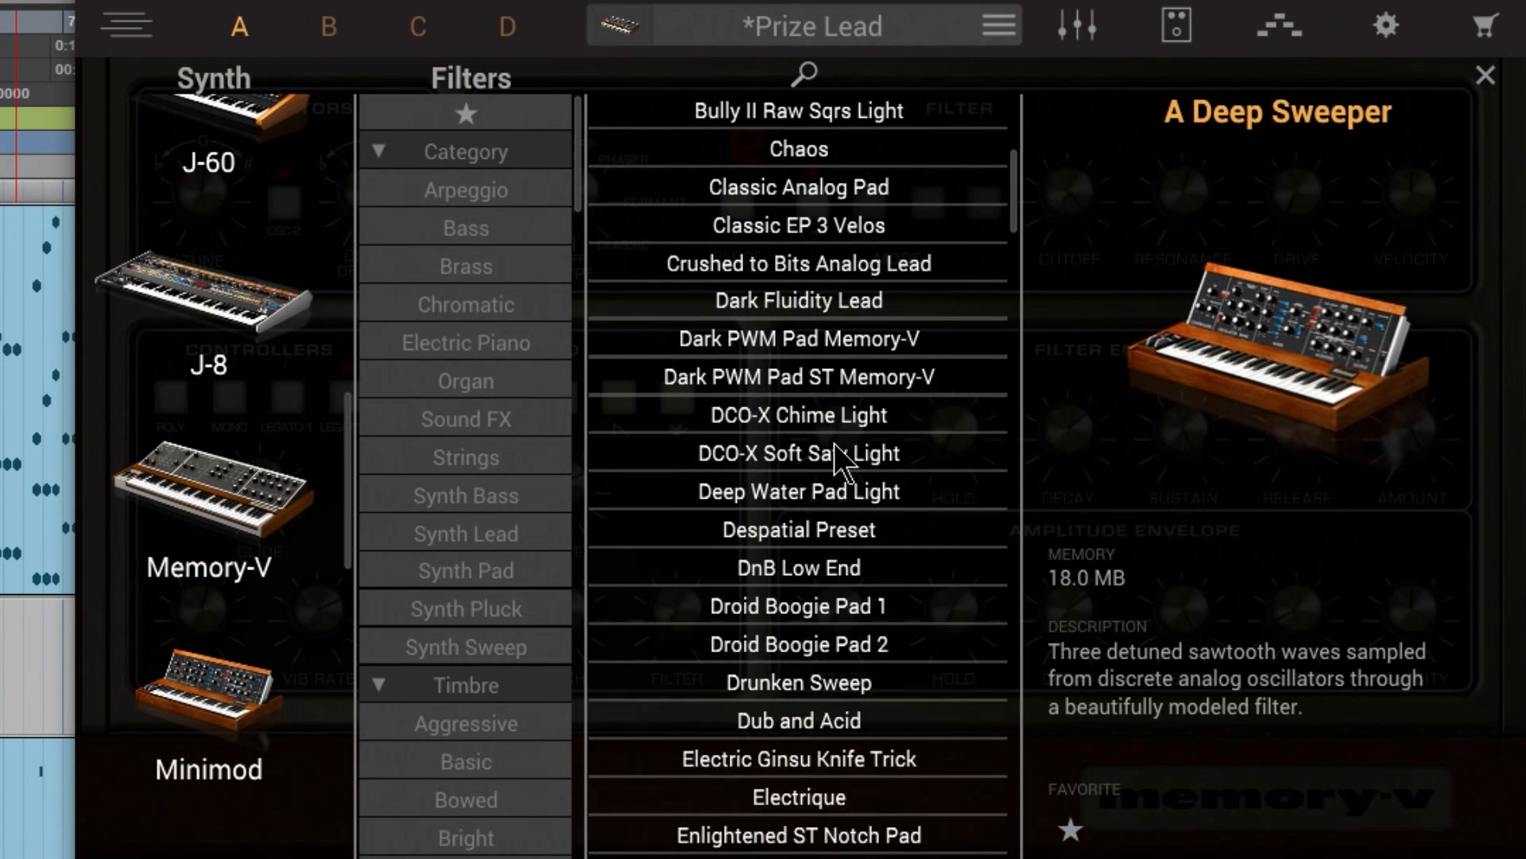
scroll(834, 444, "down", 6)
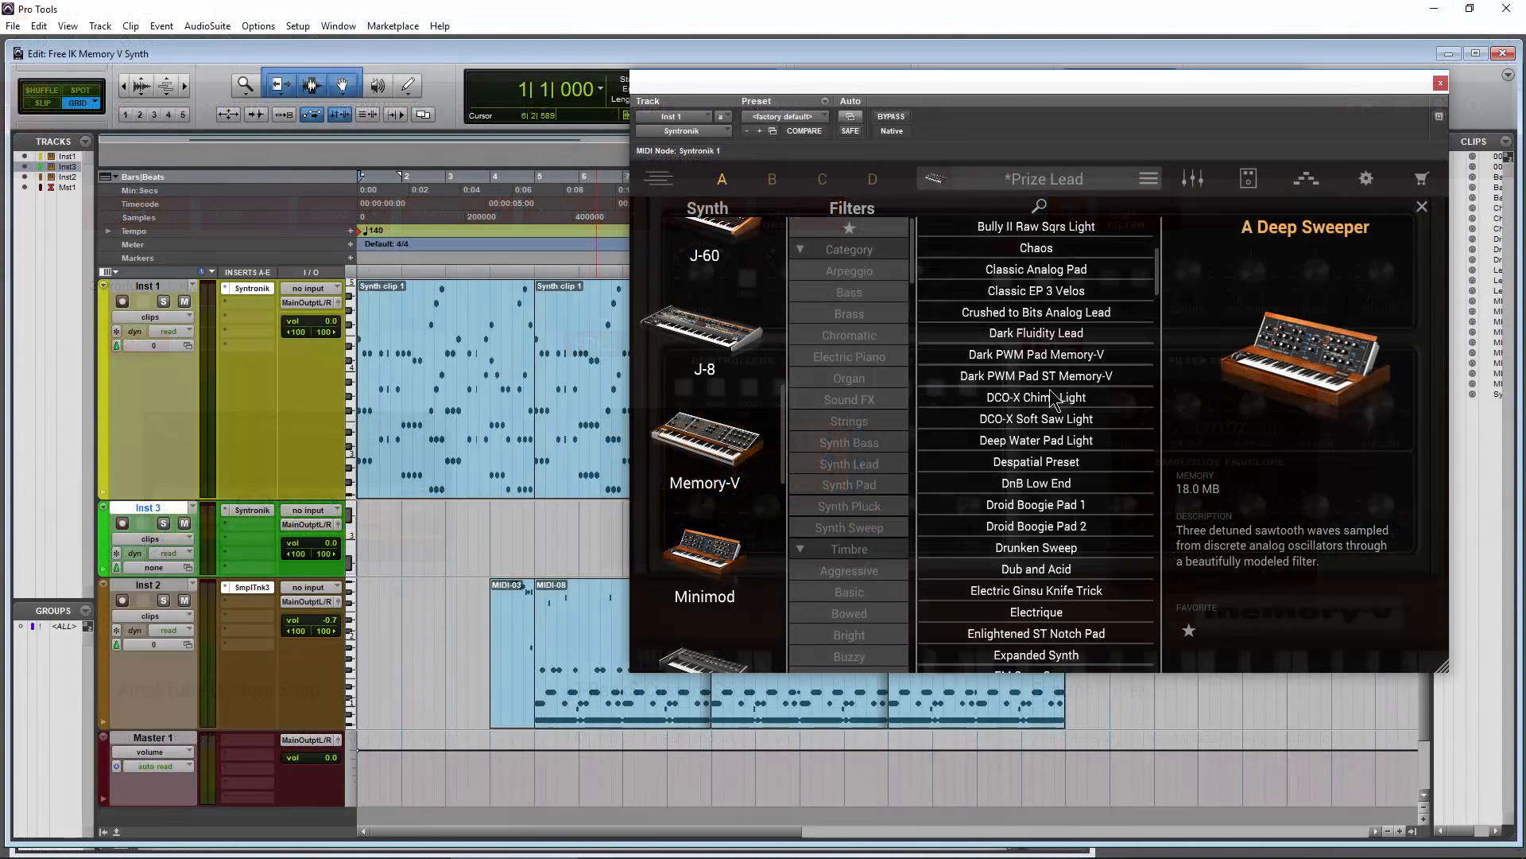
scroll(1049, 388, "up", 1)
scroll(1051, 389, "up", 4)
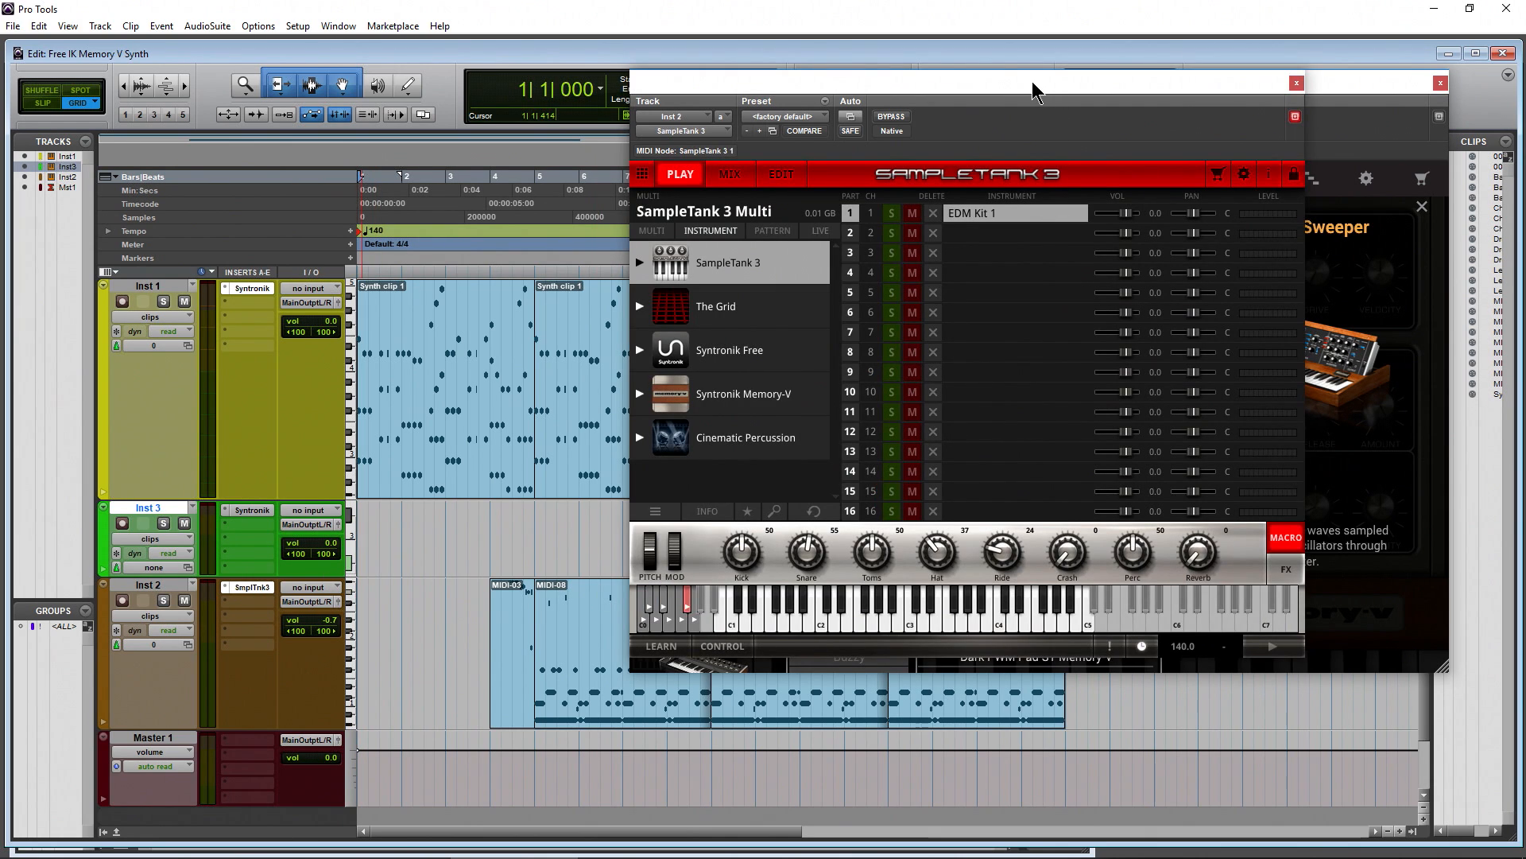
Step: Choose the Syntronik Memory-V library in SampleTank 3's instrument browser
left_click_drag(1032, 92, 976, 86)
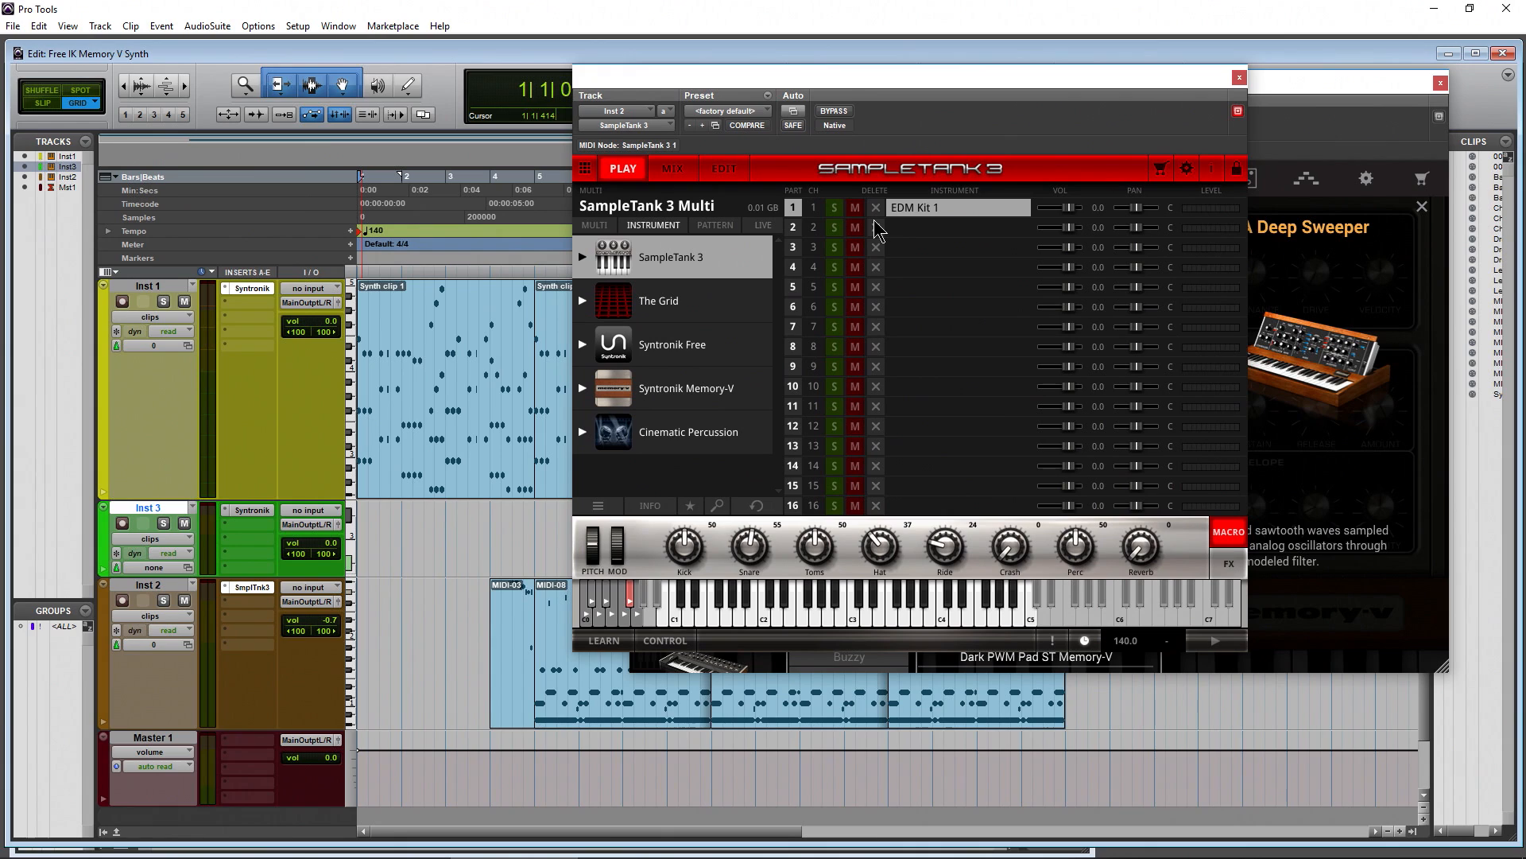
left_click(673, 403)
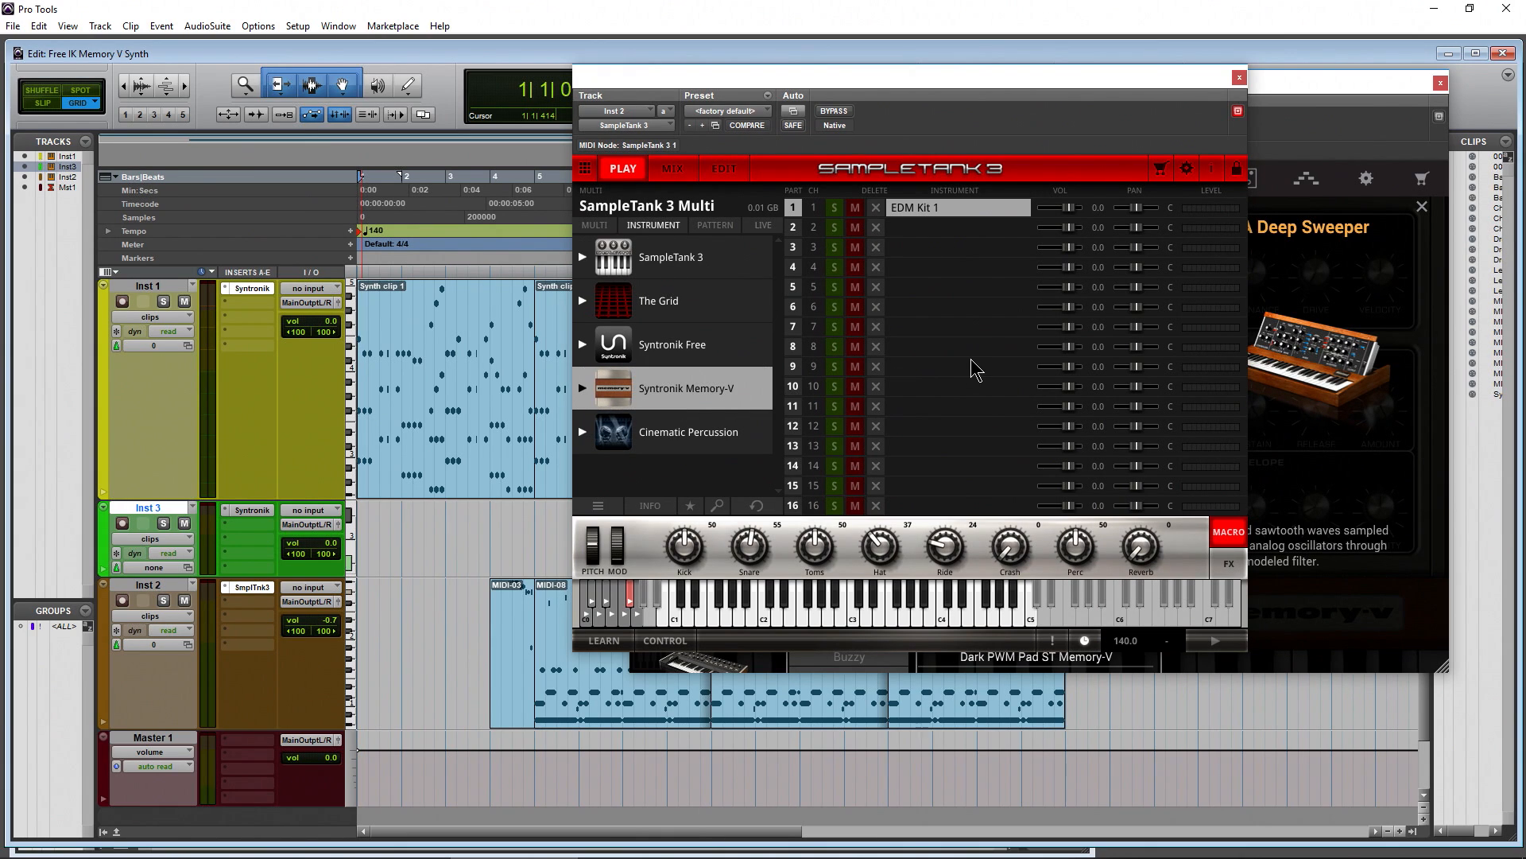
Step: Bring up the IK Custom Shop store and its SOUNDS options list
left_click(1161, 171)
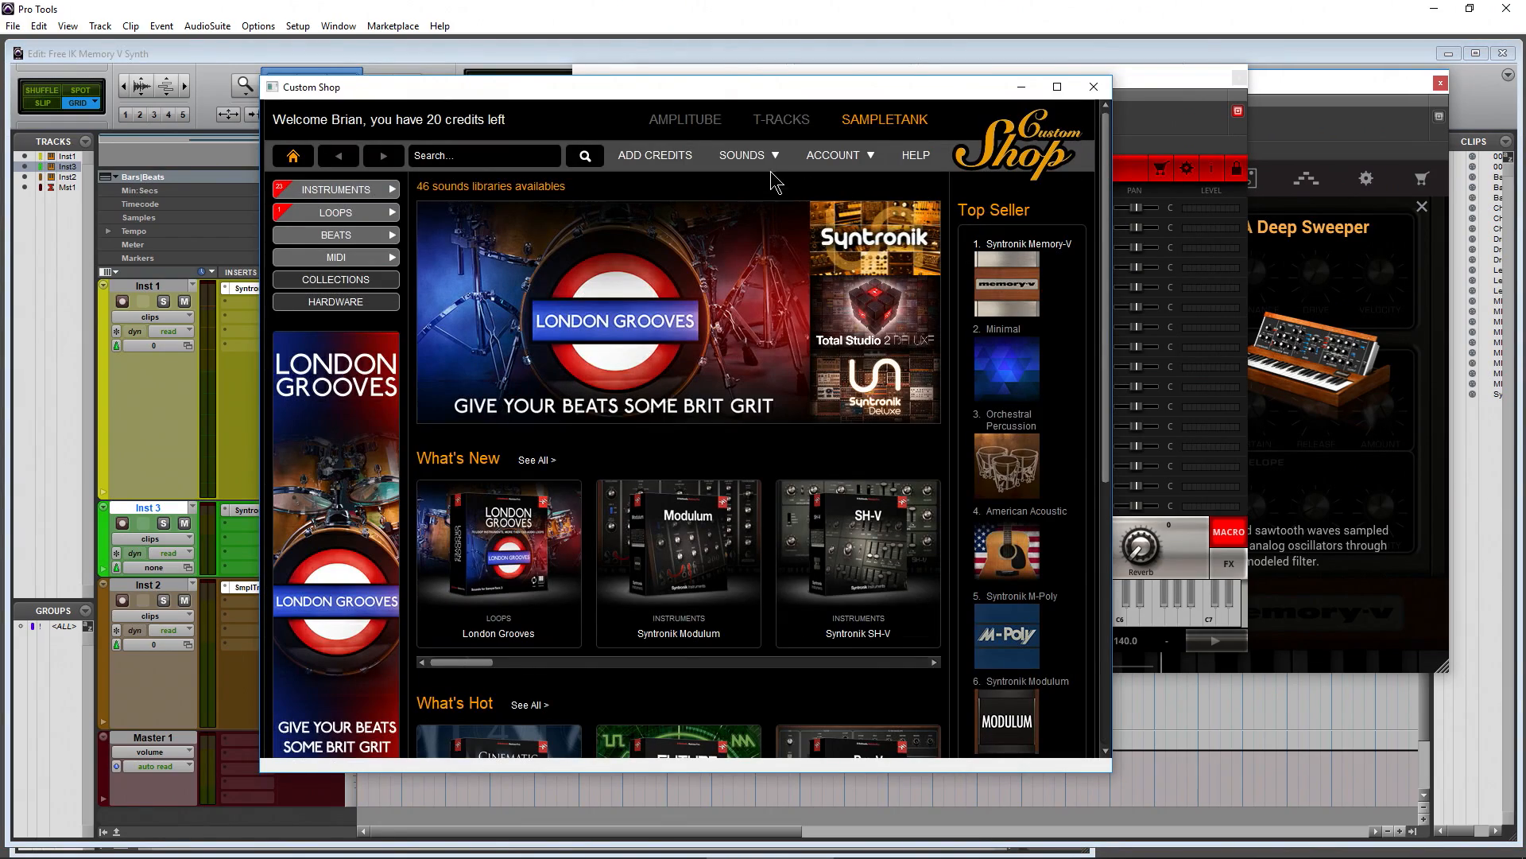
left_click(752, 155)
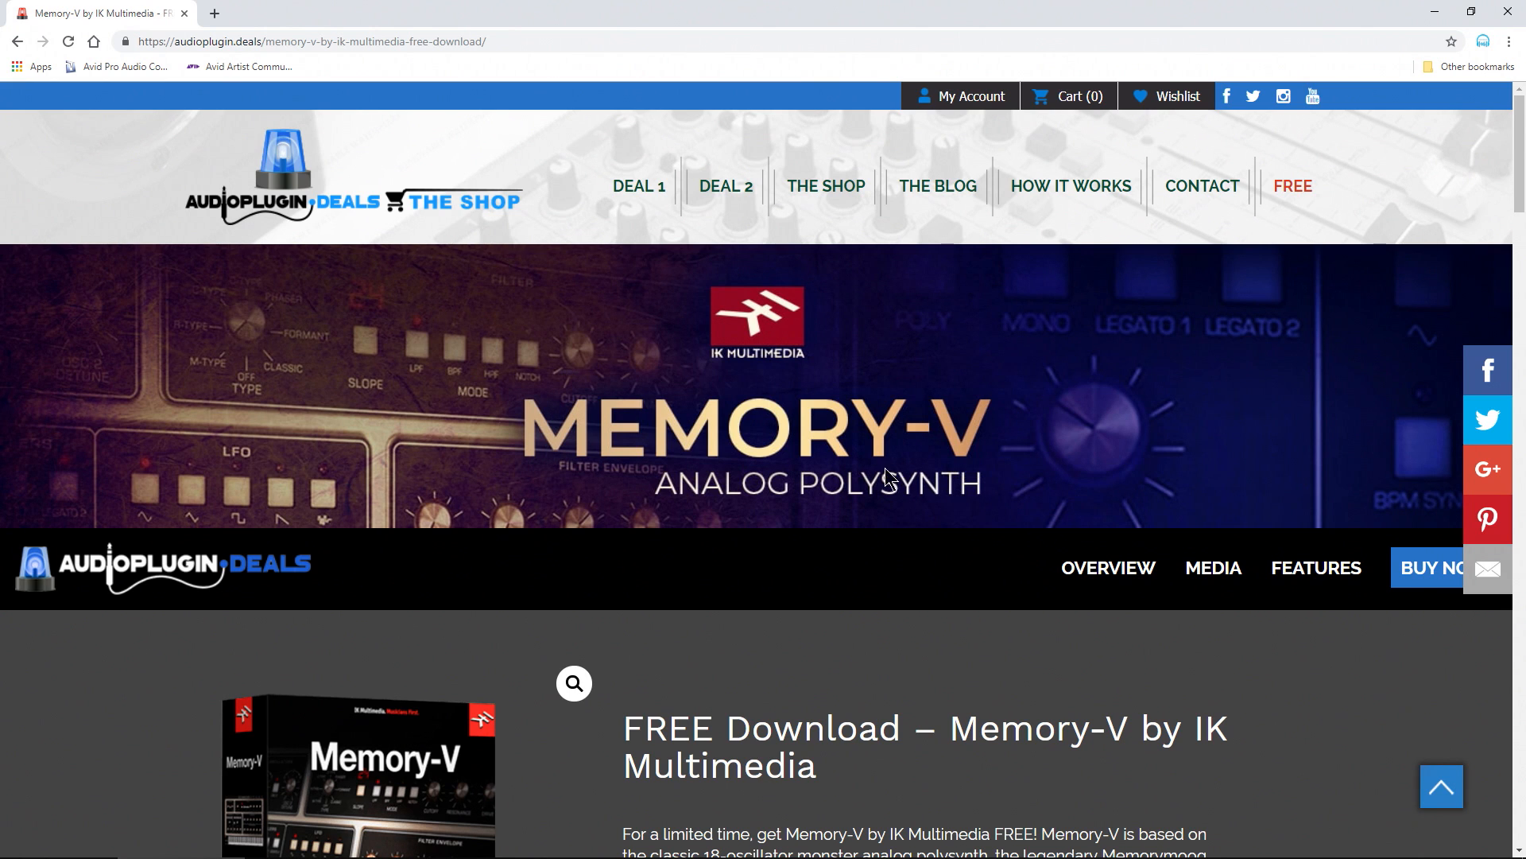
scroll(886, 476, "down", 4)
scroll(919, 537, "down", 2)
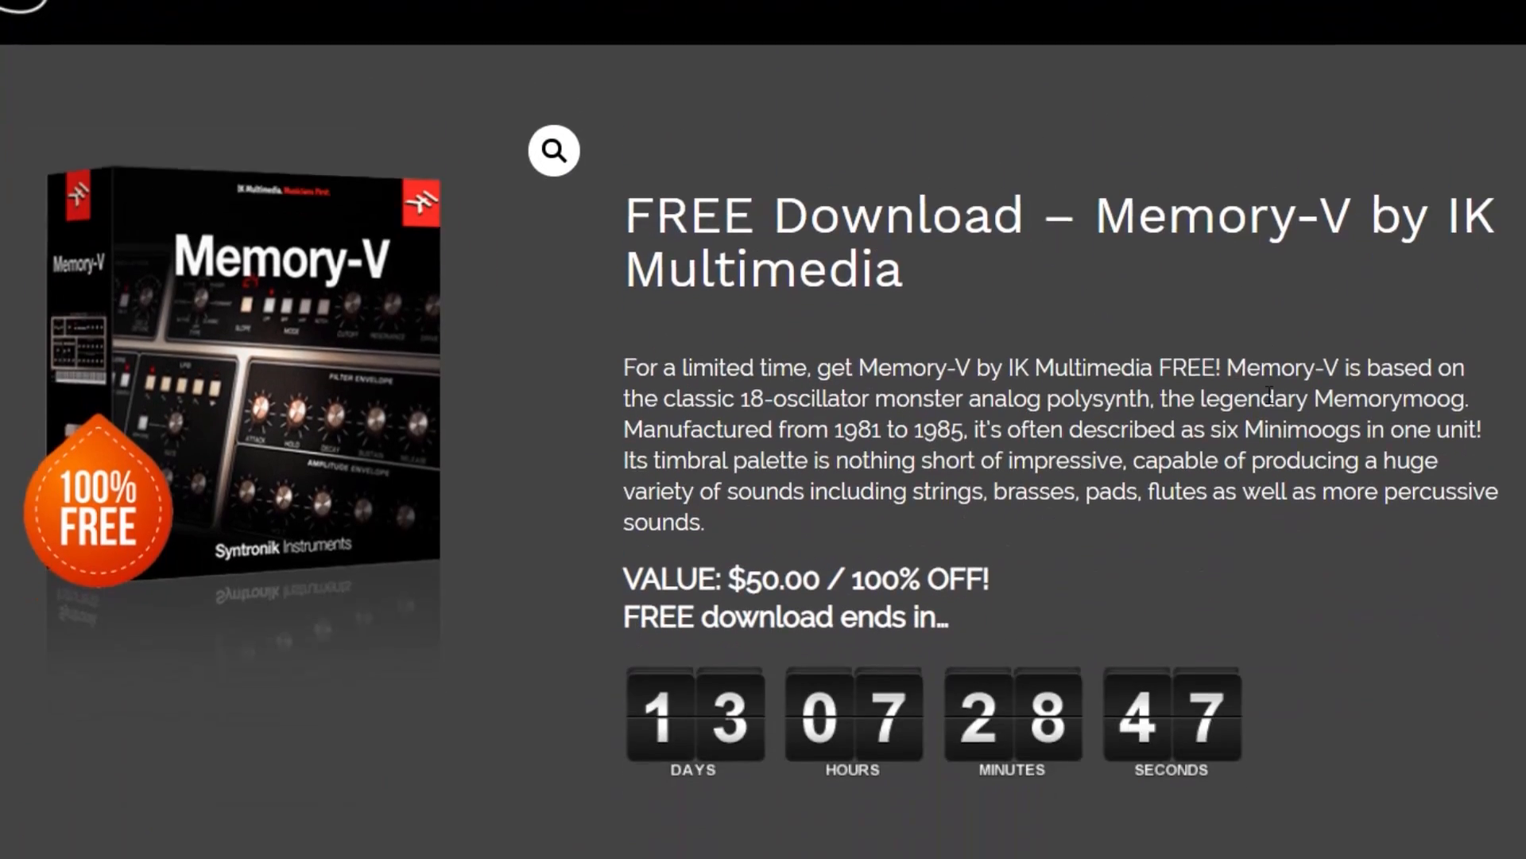
scroll(1396, 397, "down", 4)
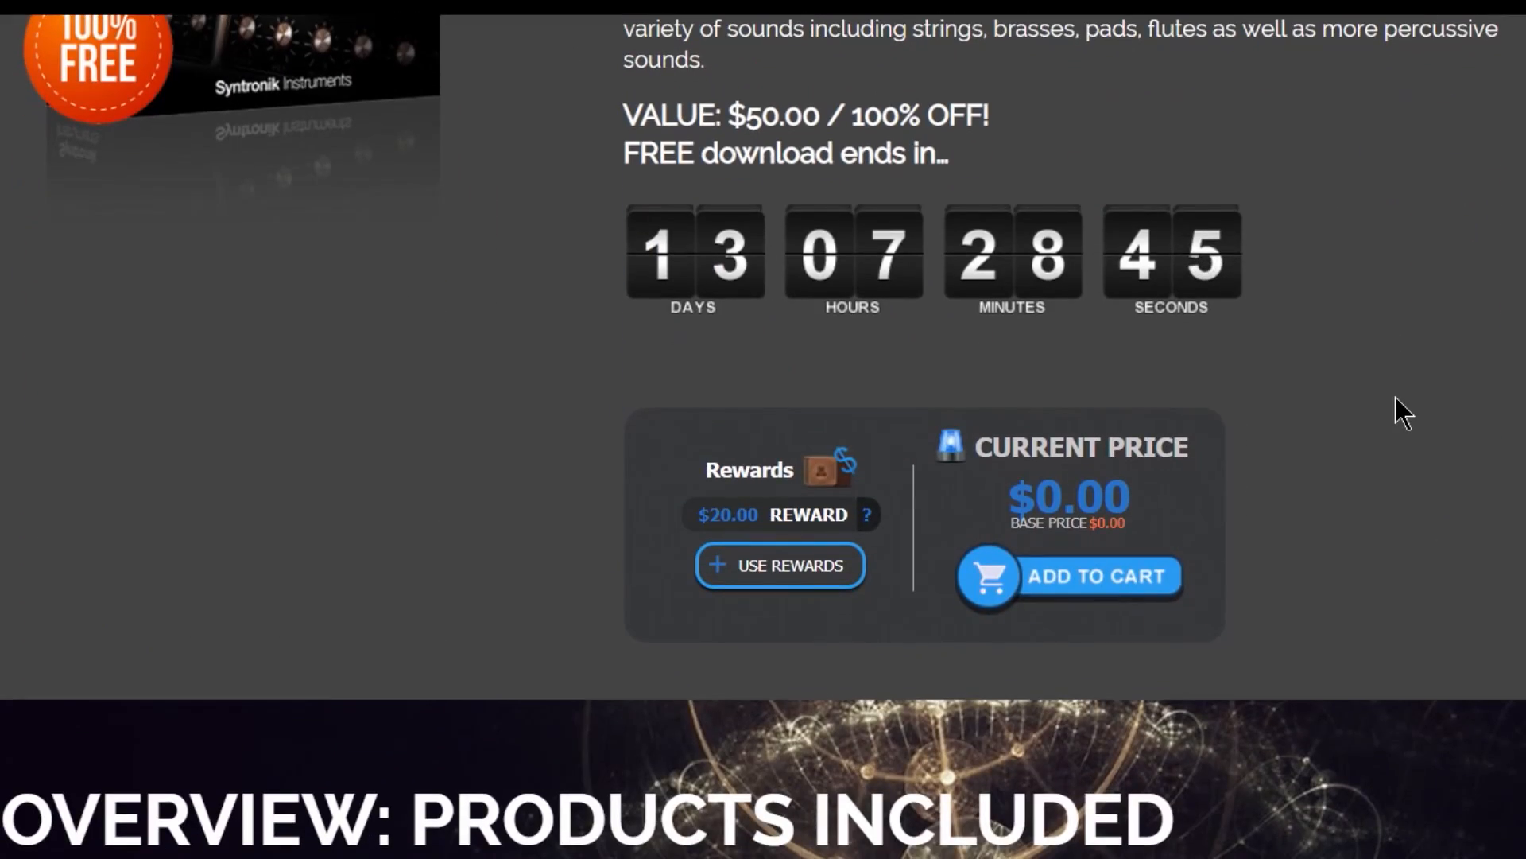
scroll(1395, 397, "up", 6)
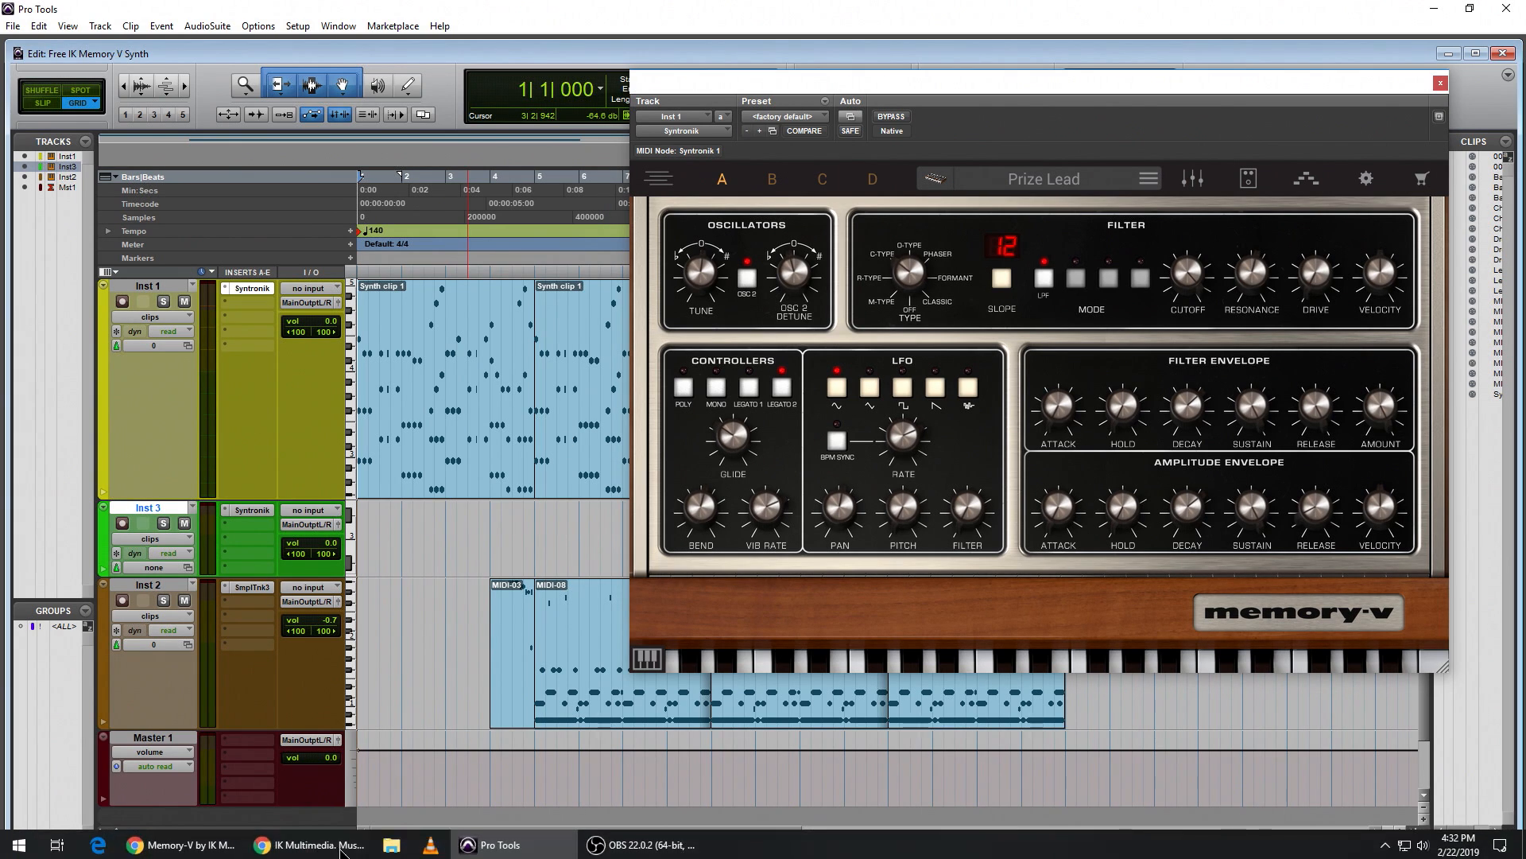
Step: Switch to the audioplugin.deals Memory-V page showing the $0.00 free download
left_click(204, 842)
scroll(788, 436, "down", 2)
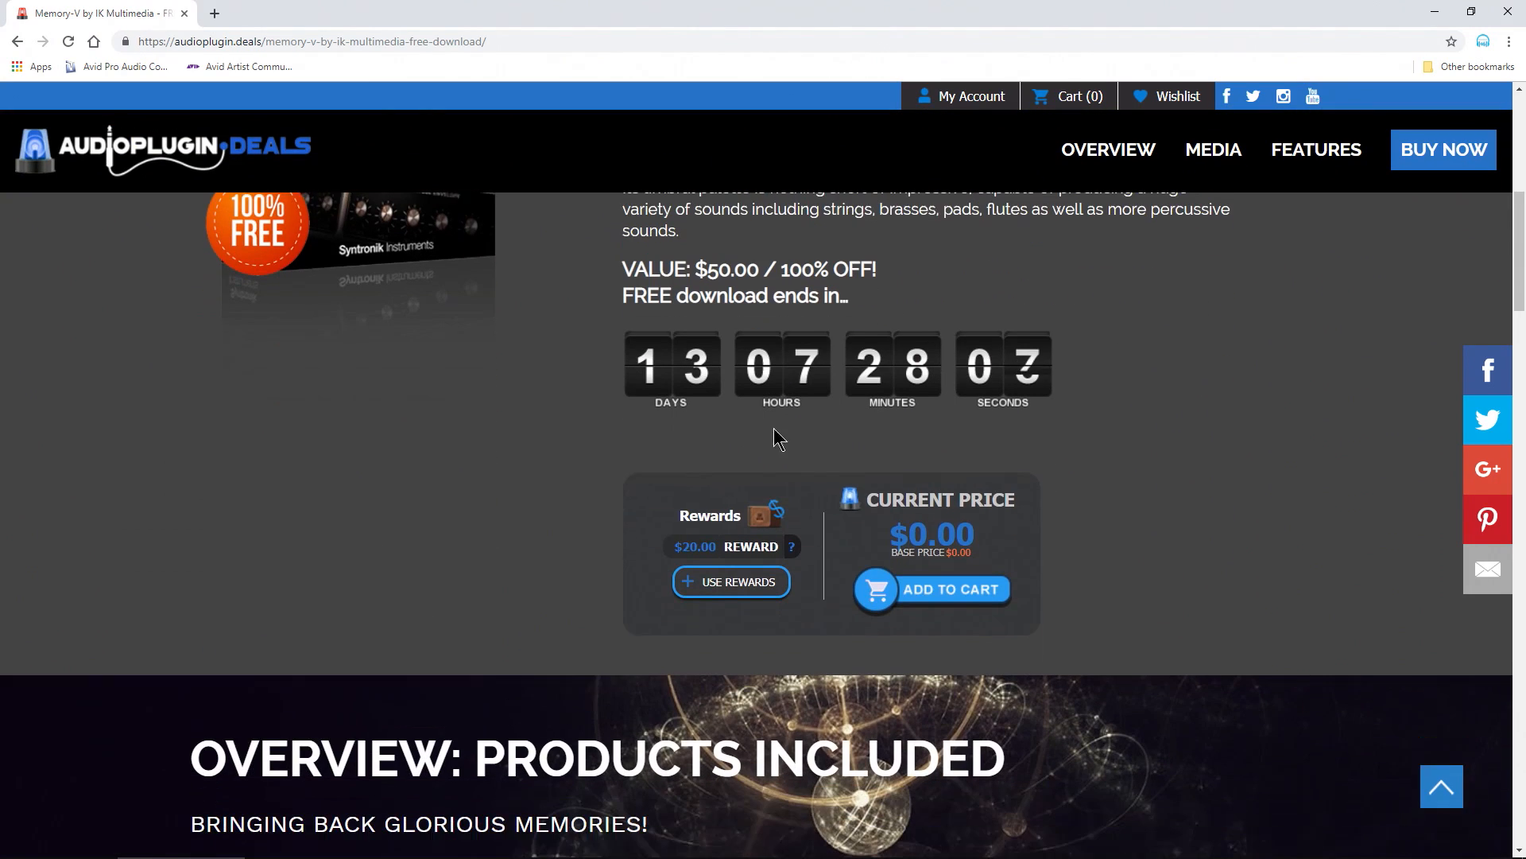
scroll(586, 438, "up", 1)
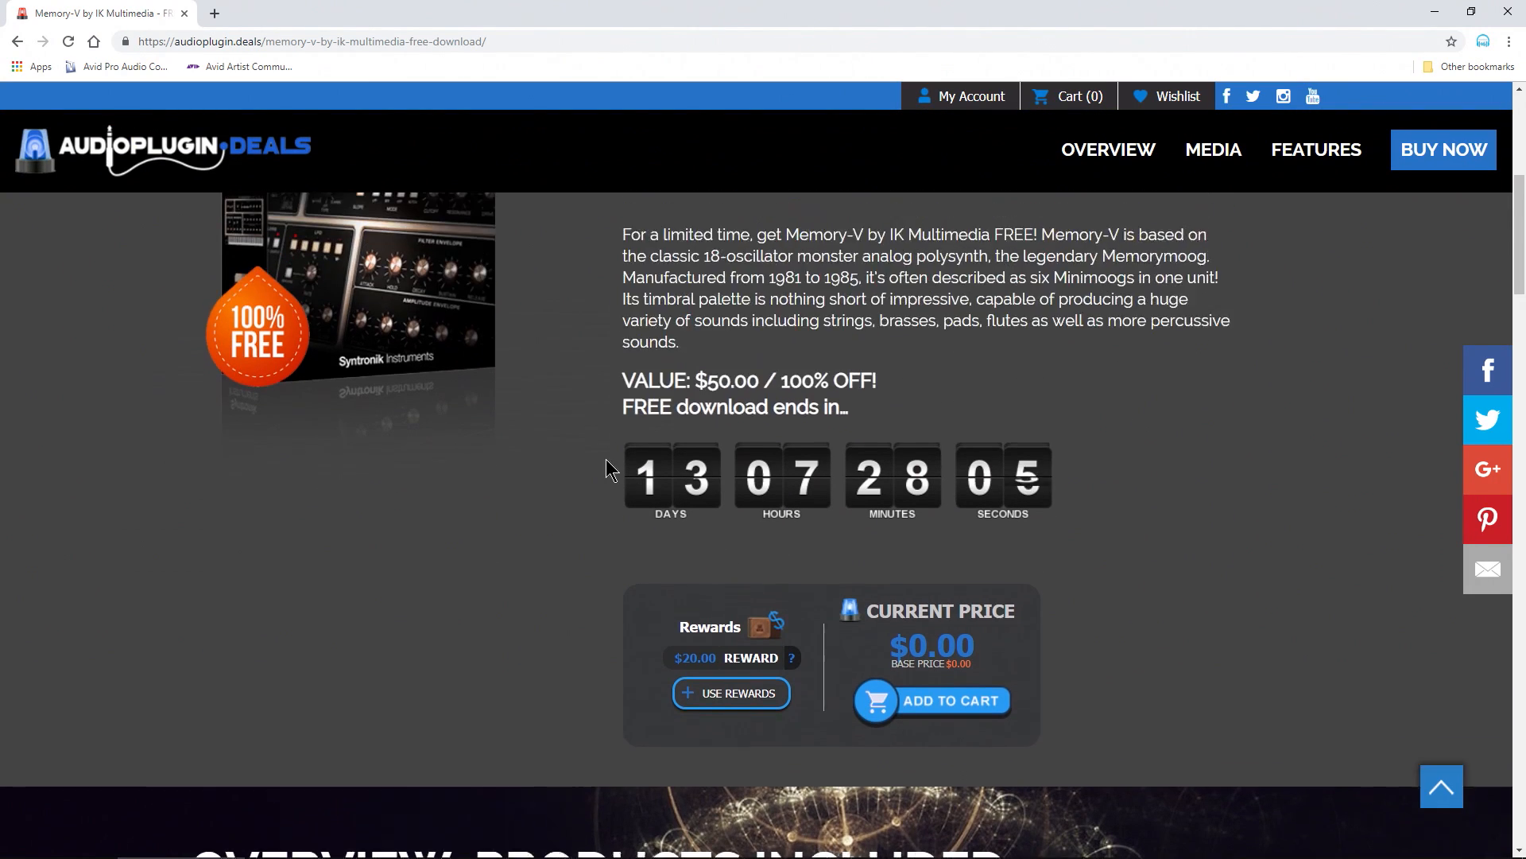
scroll(613, 466, "up", 2)
Step: Minimize Chrome and select the second Synth clip 1, moving playback to 5|1|000
left_click(1435, 11)
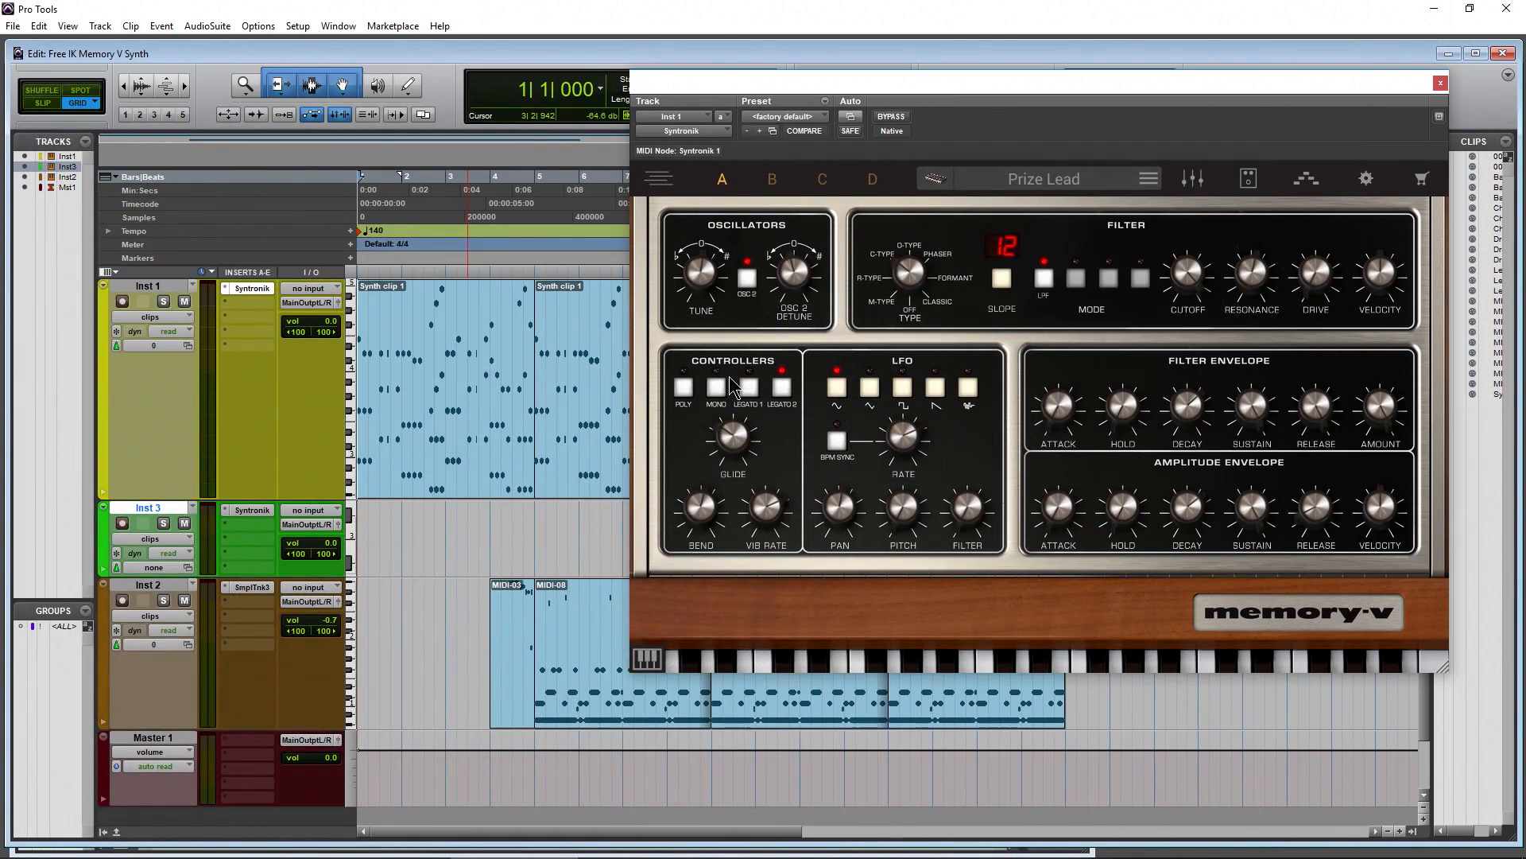
left_click(569, 465)
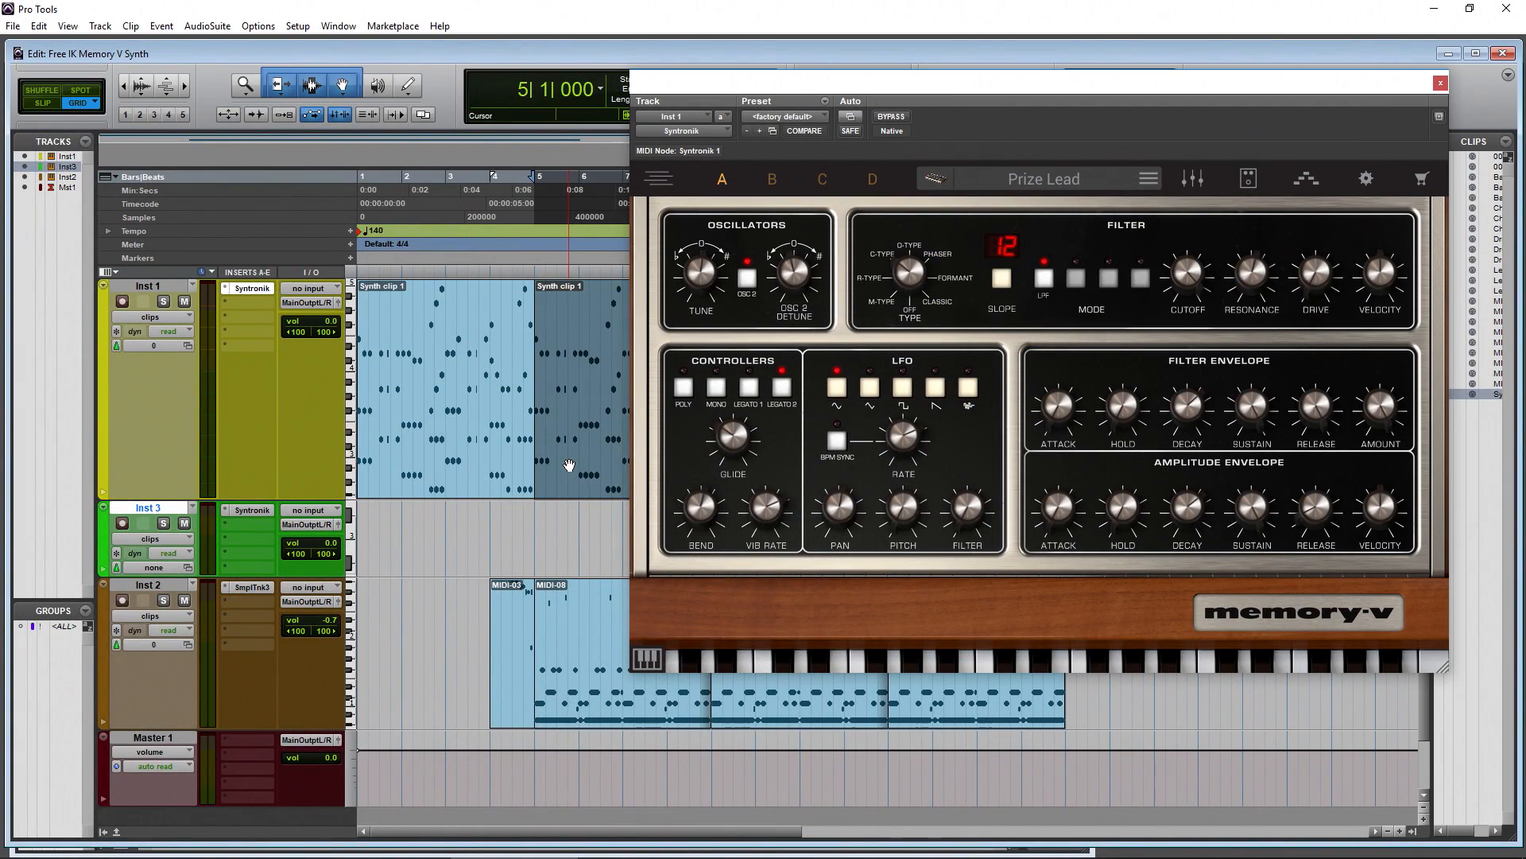